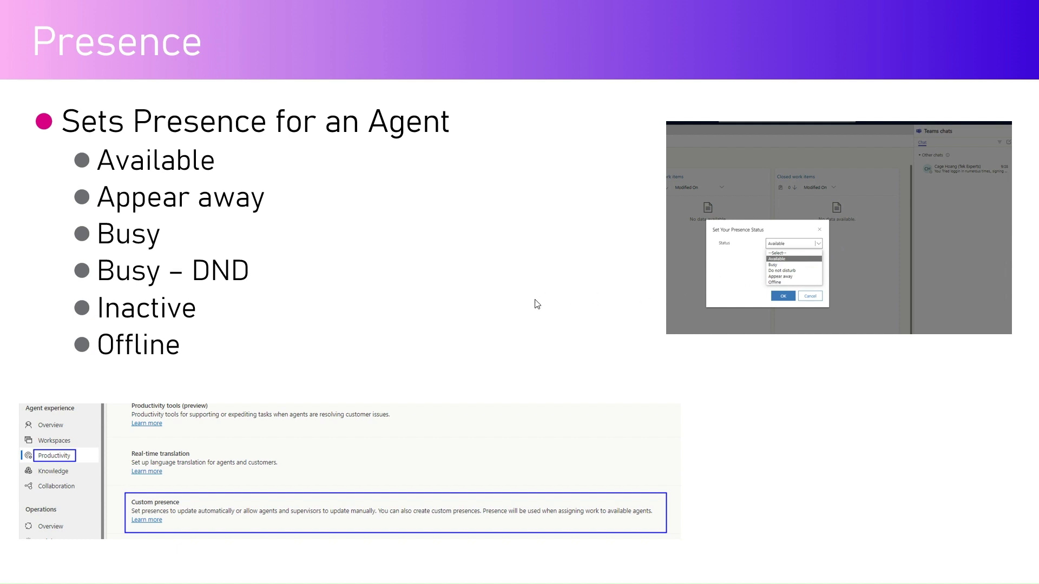
# Step: Leave the Presence slideshow and return to the Omnichannel Agent Dashboard in the browser
pyautogui.hotkey('alt', 'Tab')
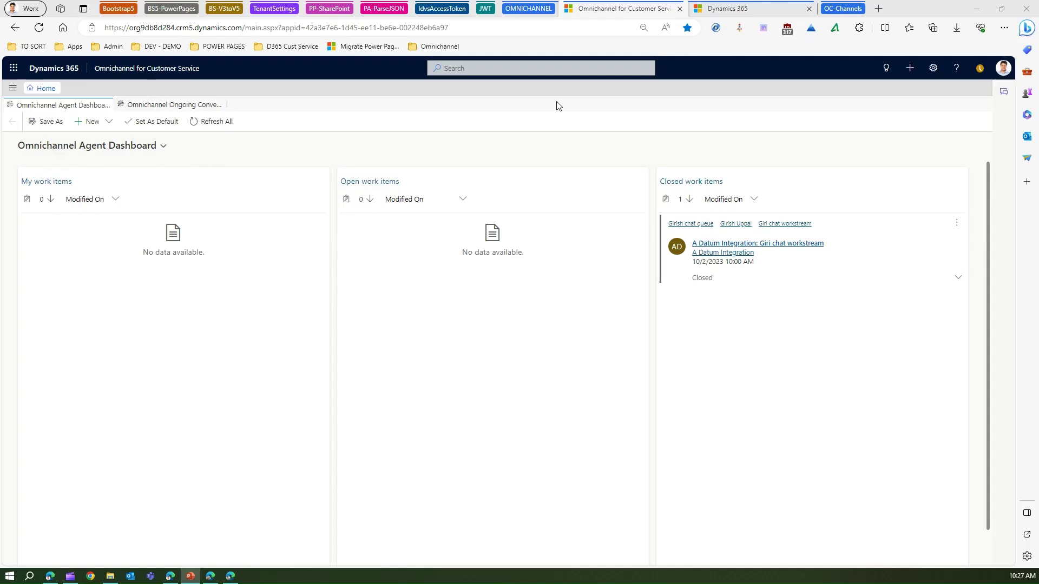
# Step: Relaunch the Omnichannel for Customer Service app from the Apps list, leaving the current page
pyautogui.click(129, 69)
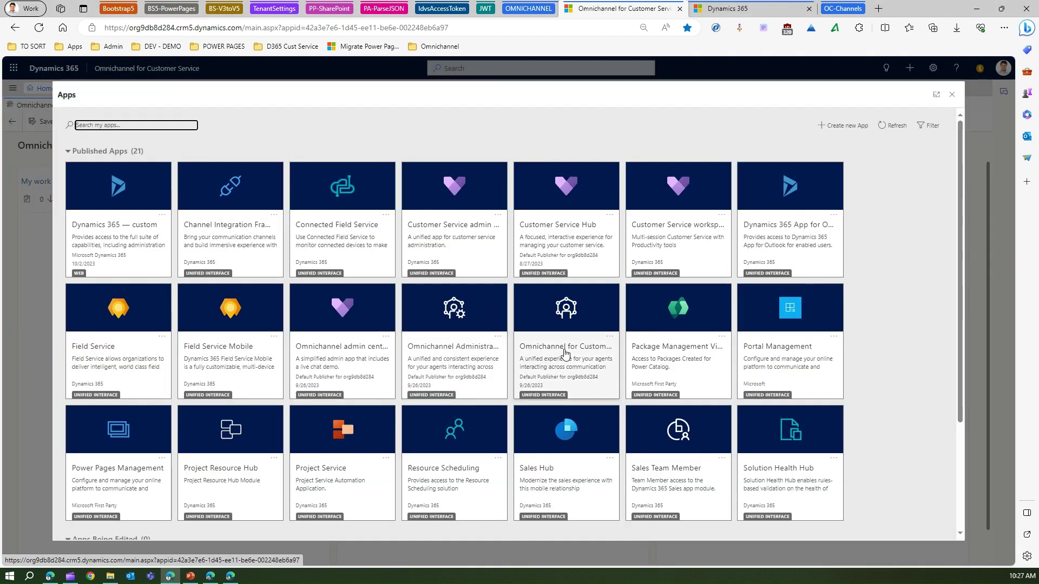
pyautogui.click(564, 353)
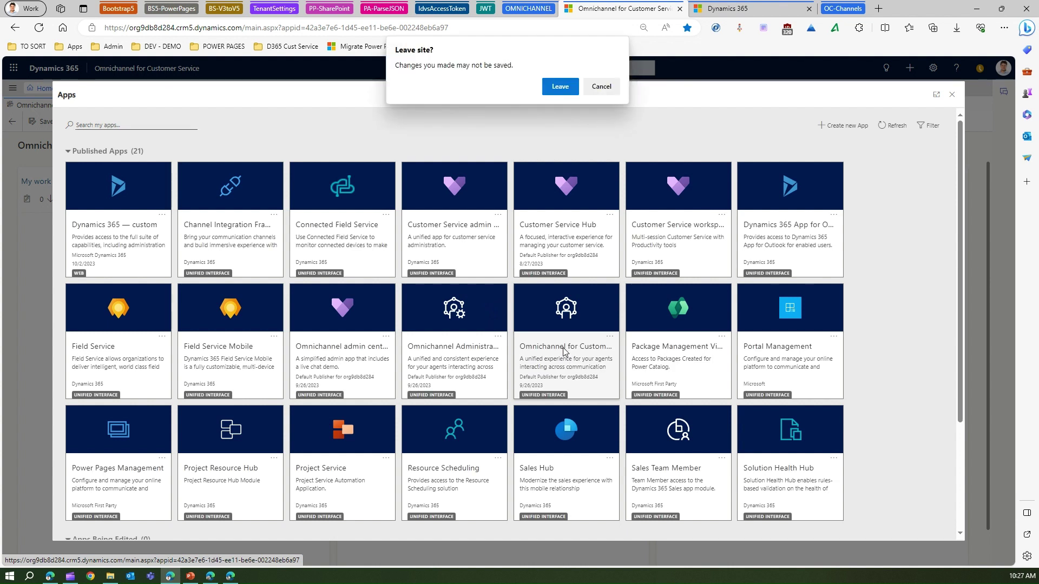
pyautogui.click(559, 88)
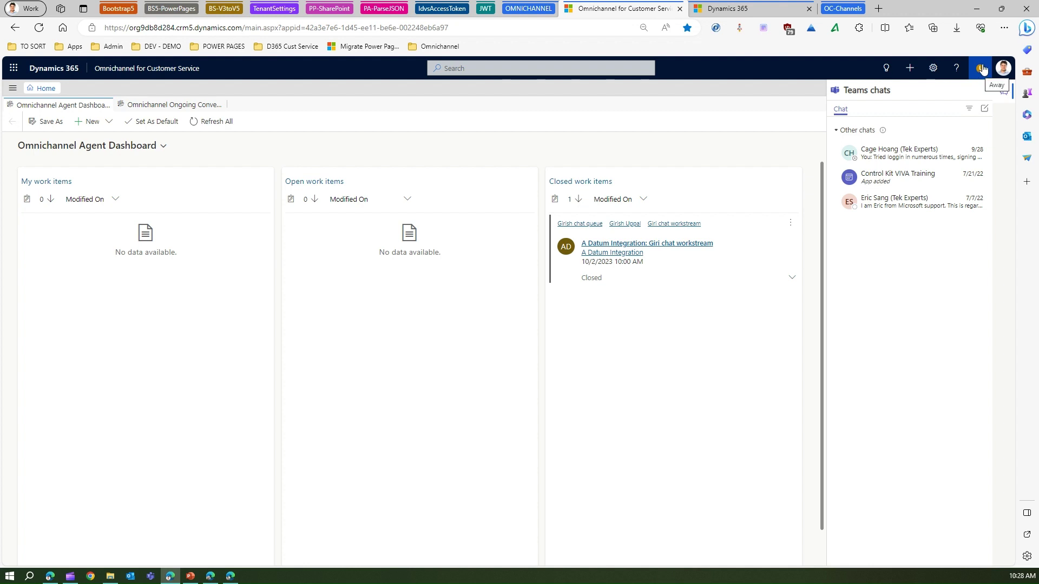
# Step: Change the agent's presence status from Appear away to Available
pyautogui.click(981, 68)
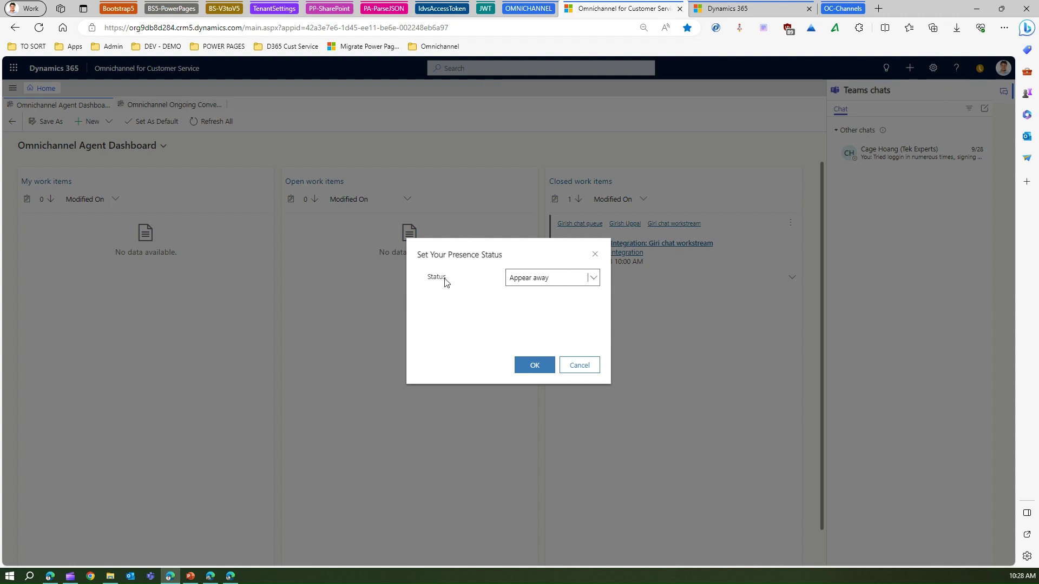
pyautogui.click(595, 277)
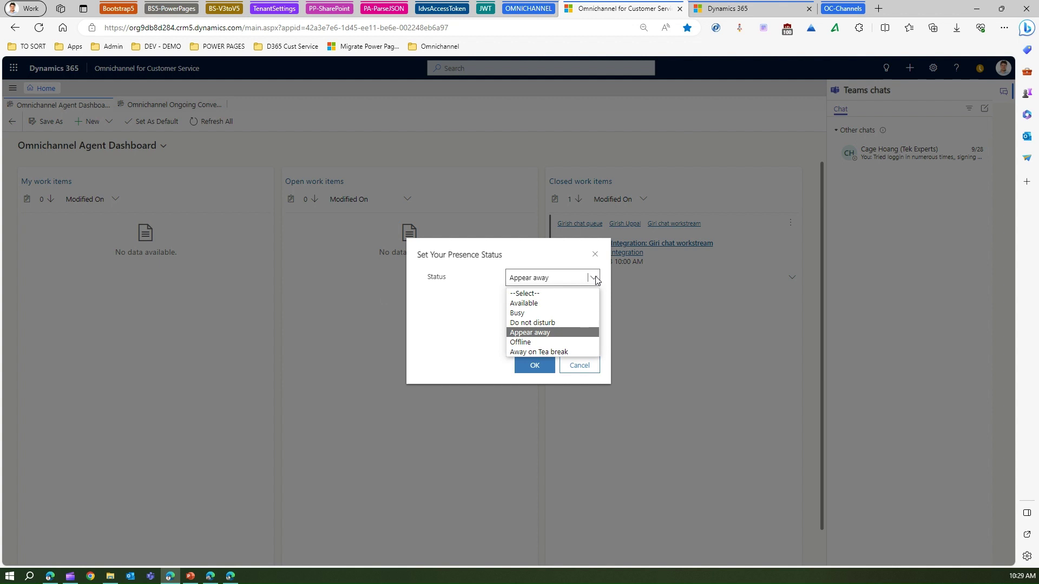
pyautogui.click(539, 304)
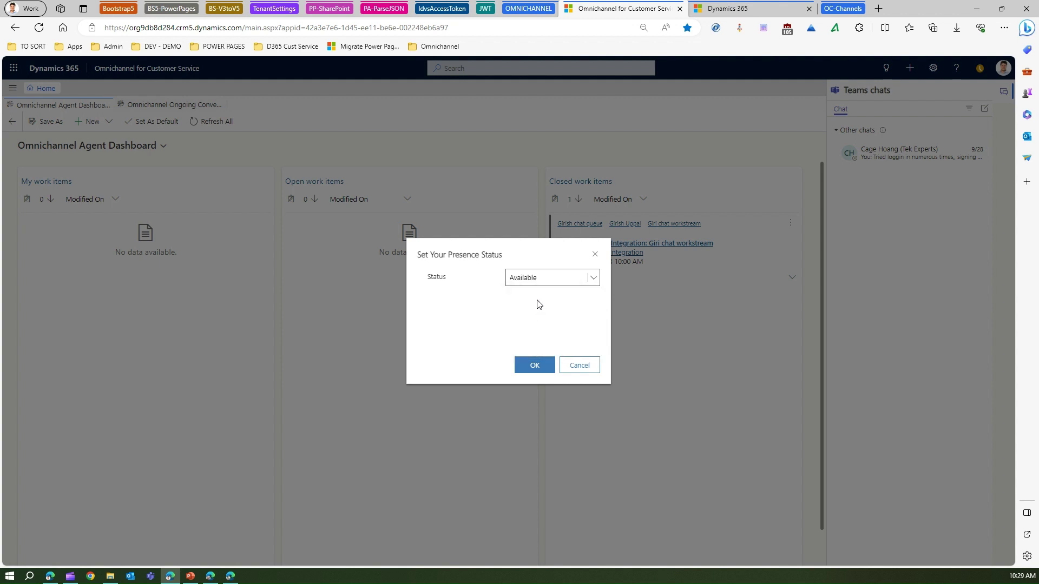
pyautogui.click(538, 366)
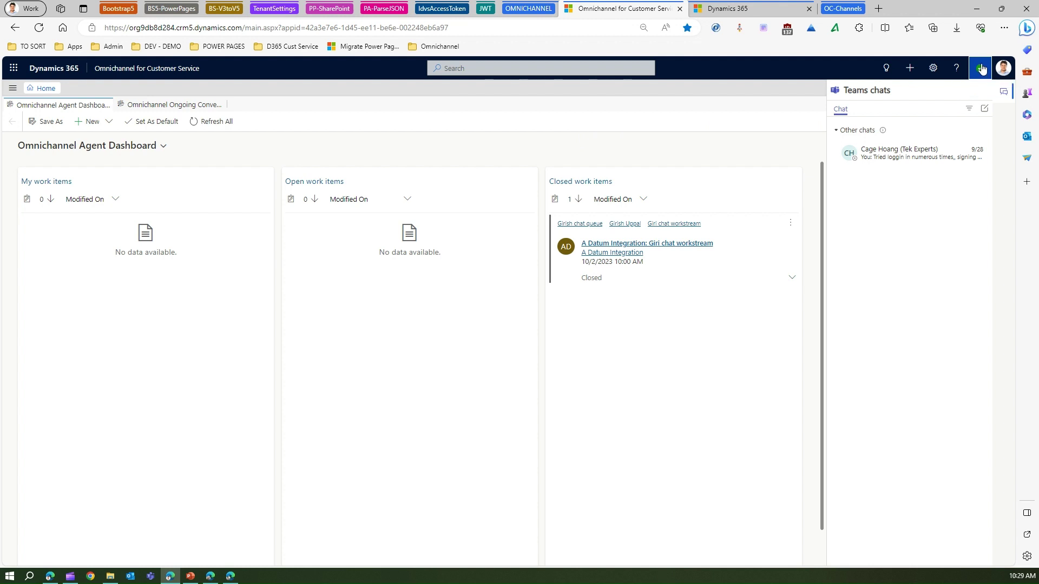
# Step: In the Customer Service admin center, search admin settings for 'presence', then clear the search
pyautogui.click(725, 9)
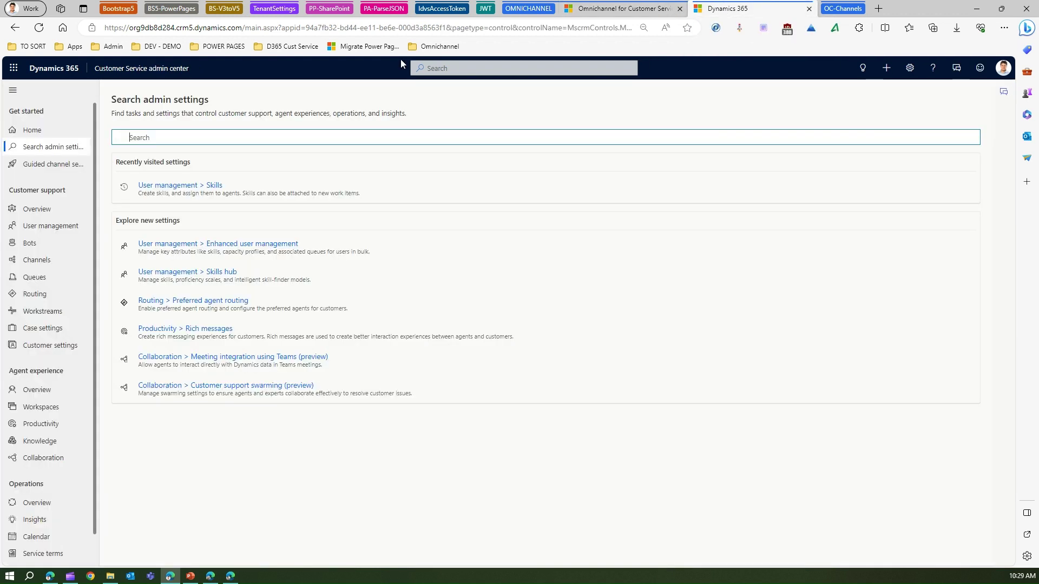
pyautogui.click(33, 130)
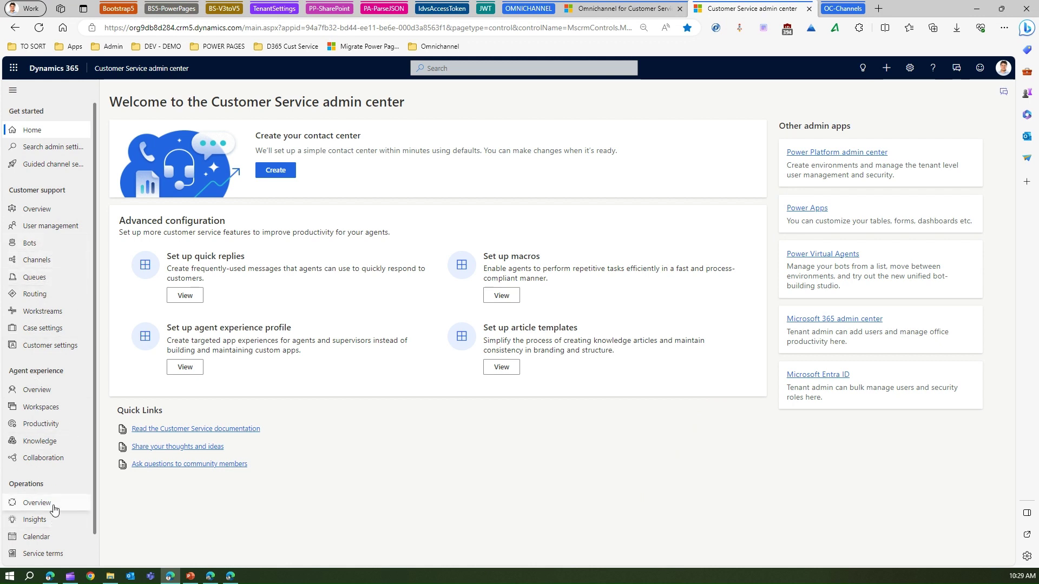
pyautogui.click(74, 150)
pyautogui.click(140, 138)
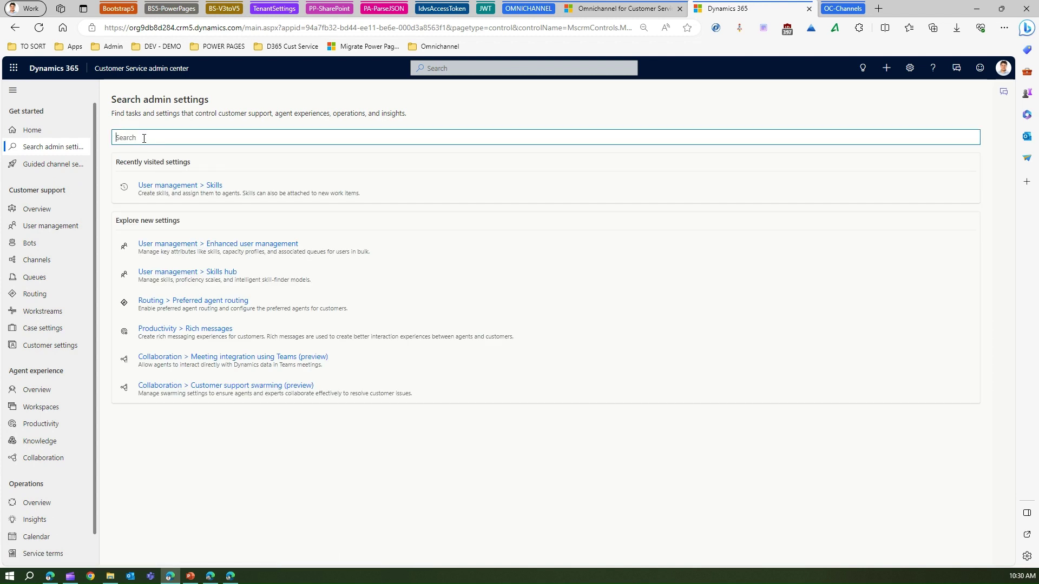
pyautogui.write('presence')
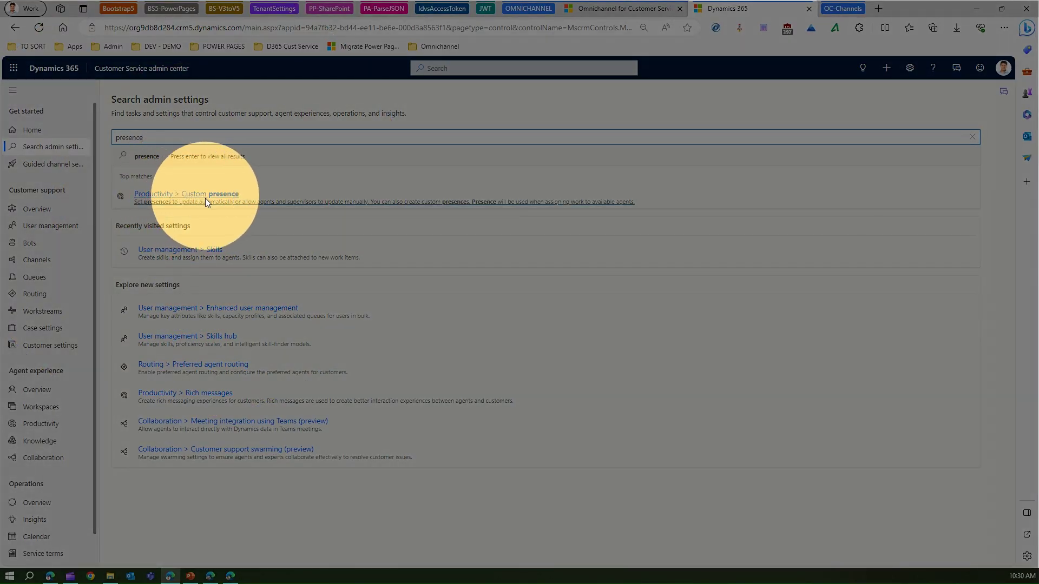
pyautogui.hotkey('ctrl', 'a')
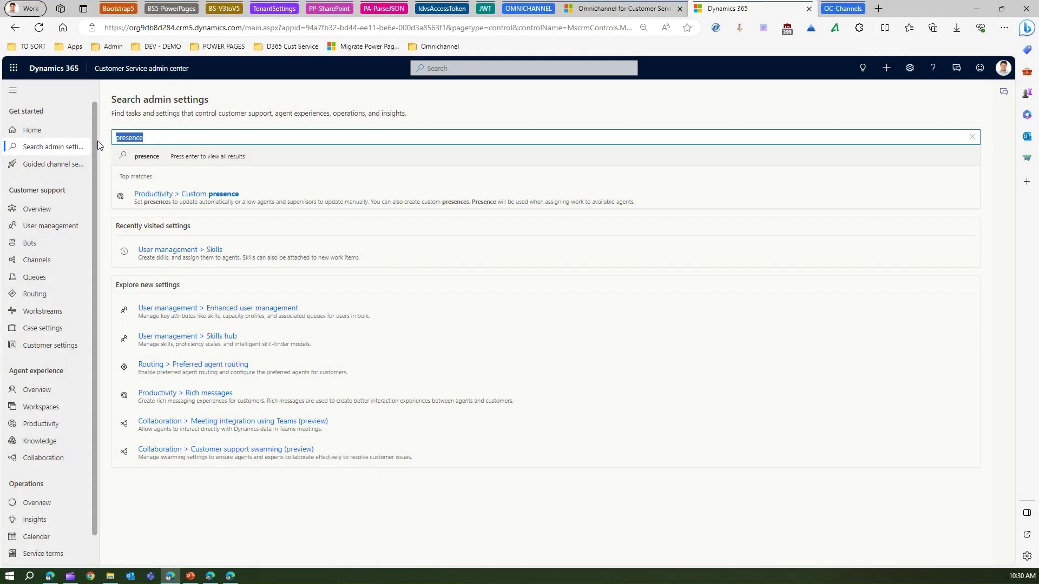
pyautogui.press('BackSpace')
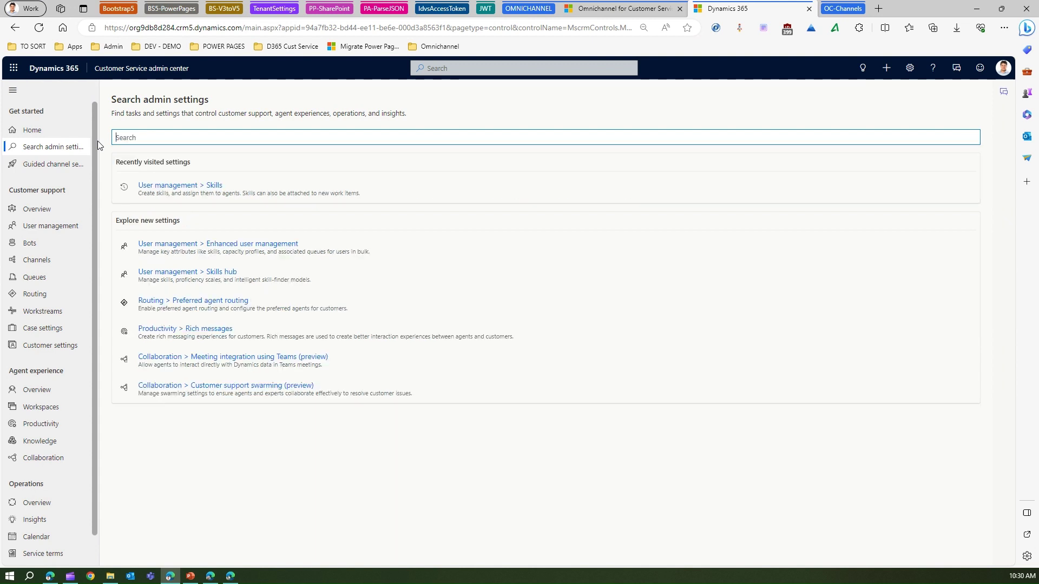
# Step: Open the Productivity settings page and scroll down to Custom presence
pyautogui.click(49, 424)
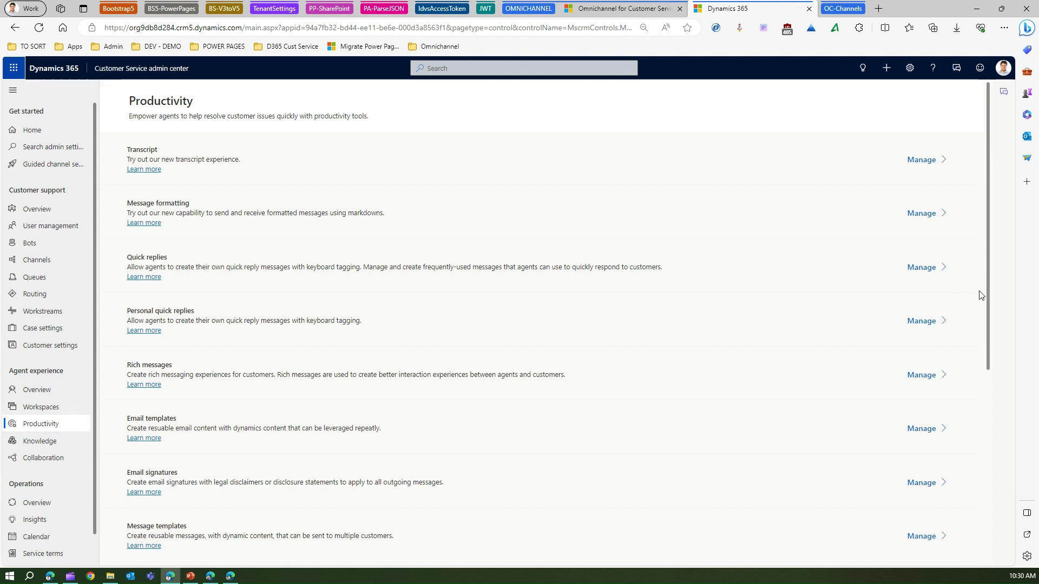
pyautogui.scroll(-1, 991, 311)
pyautogui.moveTo(991, 311); pyautogui.dragTo(995, 503)
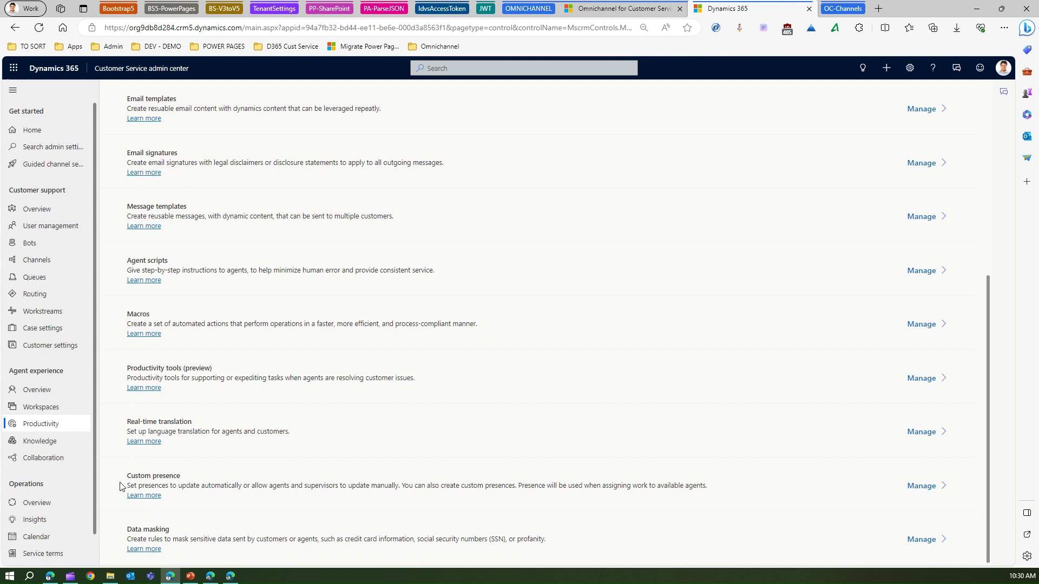
# Step: Highlight the Custom presence heading, its description, and the sentence about assigning work to agents
pyautogui.moveTo(129, 474); pyautogui.dragTo(200, 479)
pyautogui.click(166, 487)
pyautogui.moveTo(126, 487); pyautogui.dragTo(717, 493)
pyautogui.click(599, 509)
pyautogui.moveTo(519, 487); pyautogui.dragTo(712, 488)
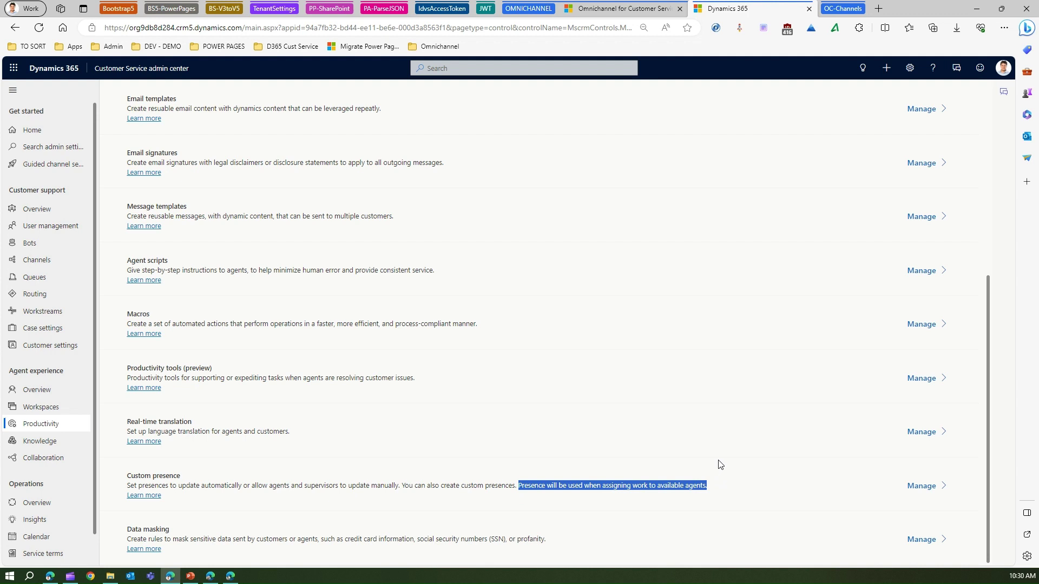
pyautogui.click(694, 501)
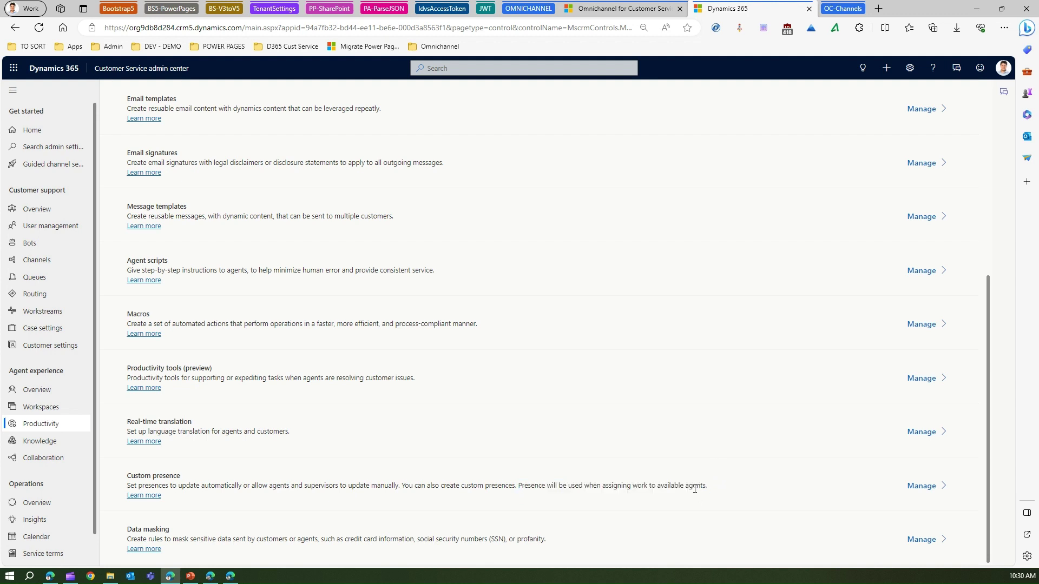
# Step: Show Active Presences at 100% zoom with narrower Name, Base status and Presence text columns
pyautogui.click(926, 486)
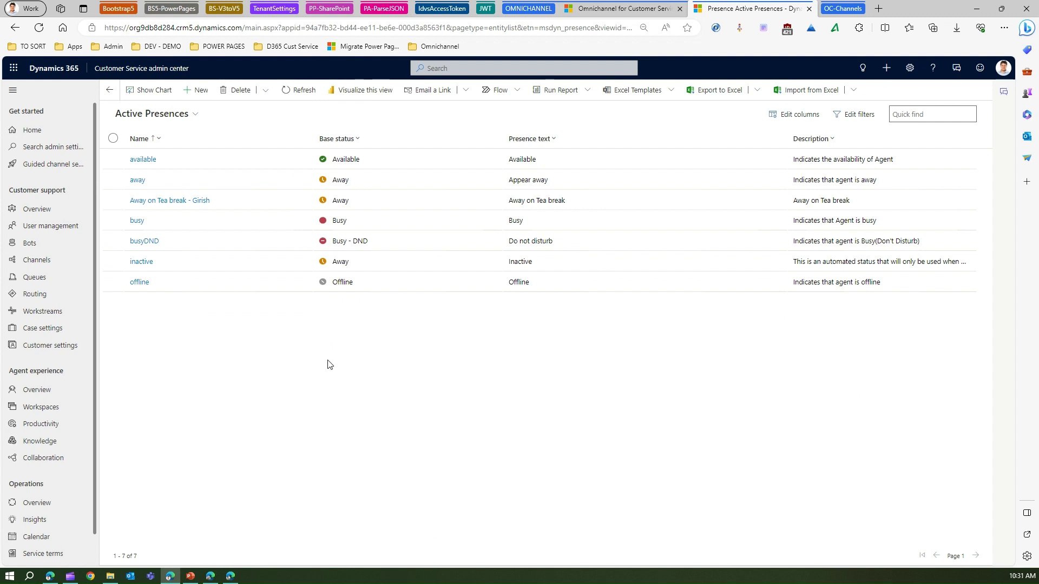
pyautogui.hotkey('ctrl', '+')
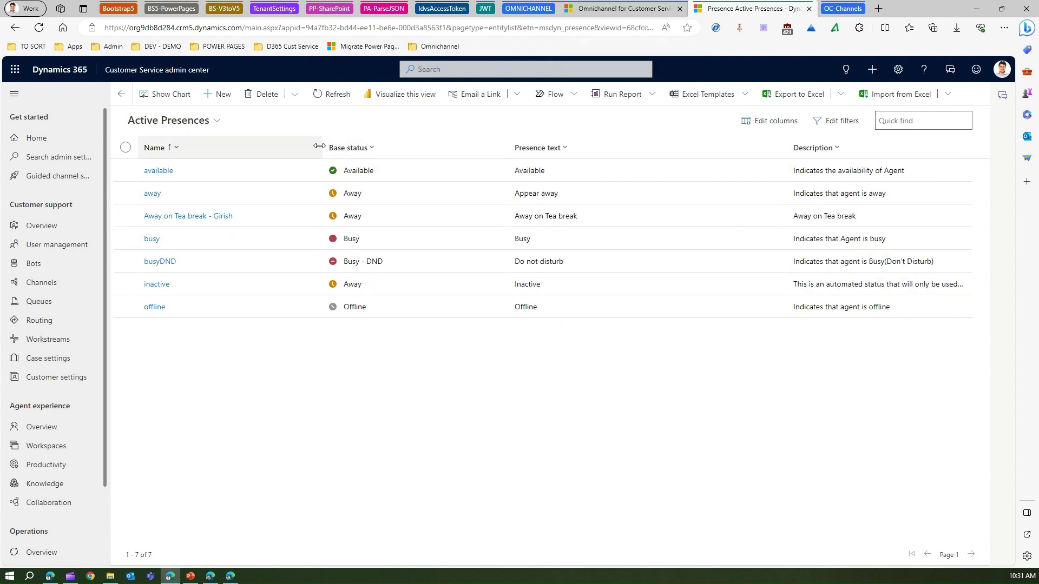
pyautogui.moveTo(319, 146); pyautogui.dragTo(244, 139)
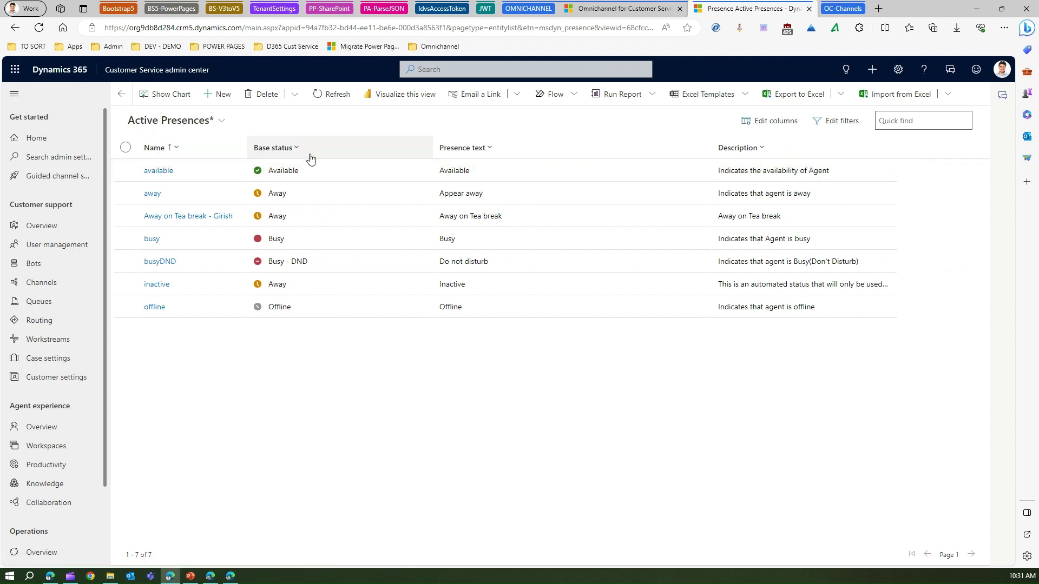
pyautogui.moveTo(432, 144); pyautogui.dragTo(328, 144)
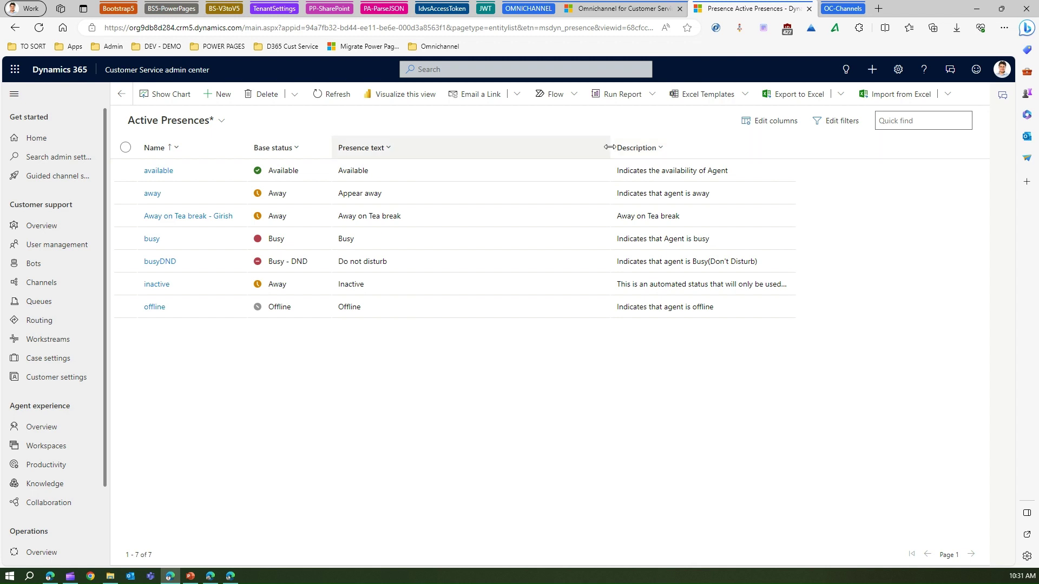
pyautogui.moveTo(609, 147); pyautogui.dragTo(425, 148)
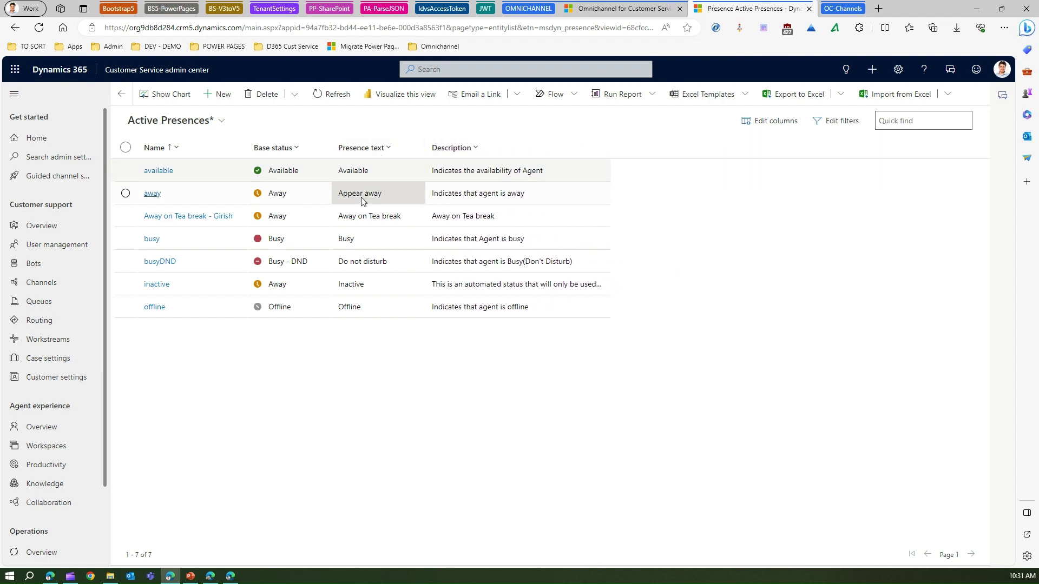
# Step: Select the available, away and busy presences in turn, then clear the selection
pyautogui.click(636, 9)
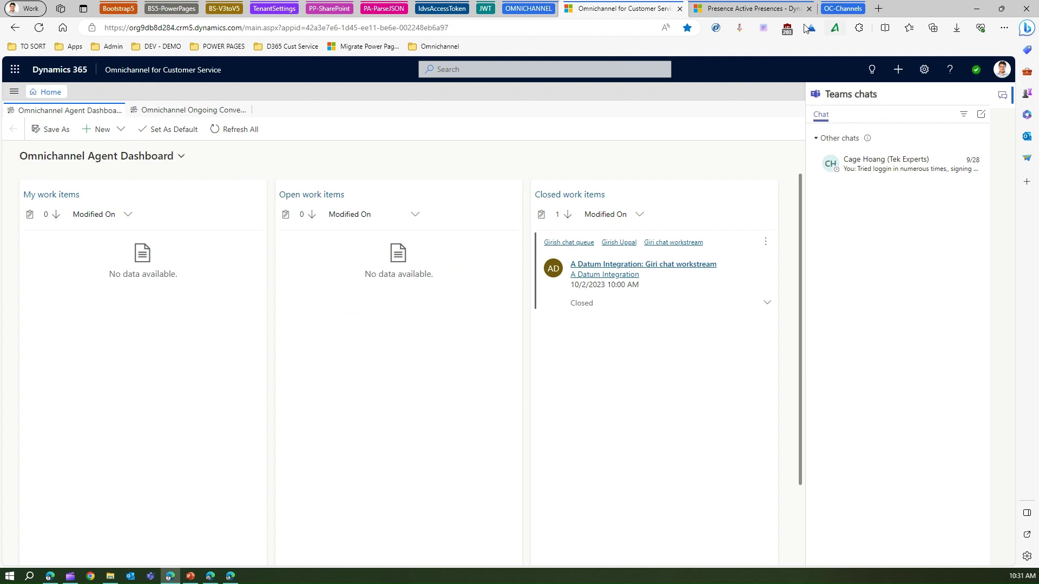
pyautogui.click(758, 11)
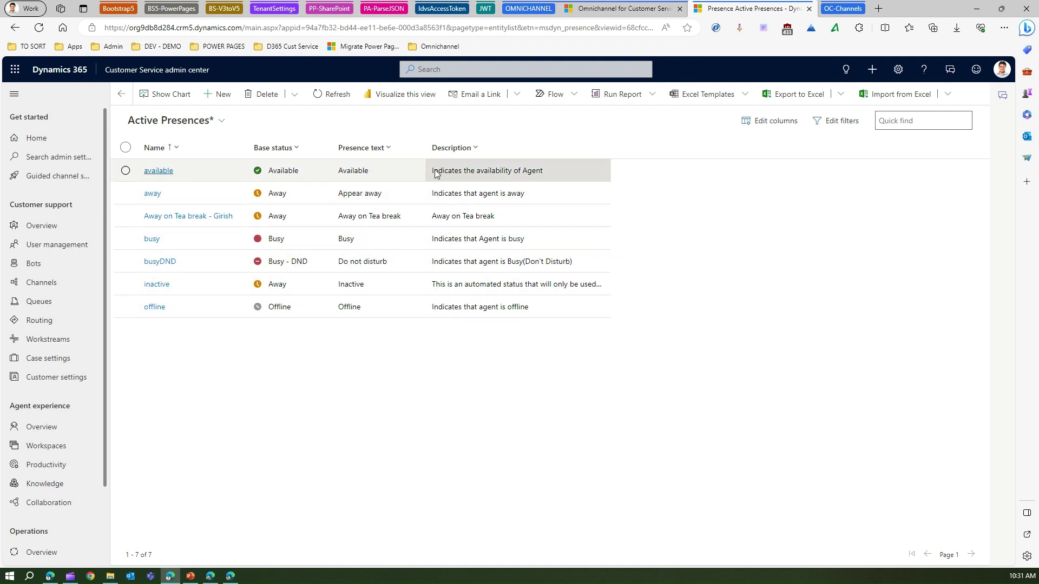
pyautogui.click(464, 174)
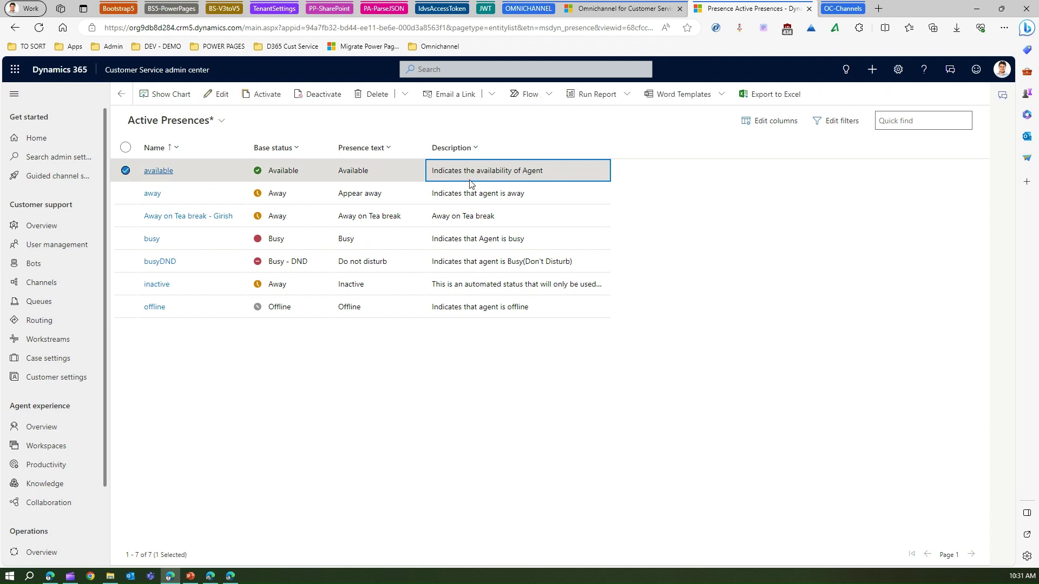
pyautogui.click(468, 195)
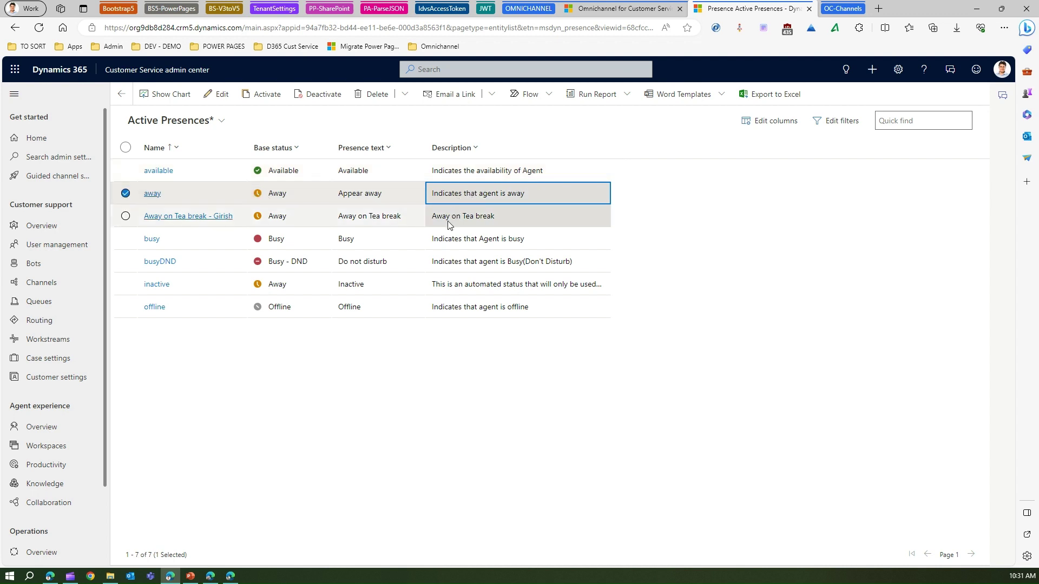
pyautogui.click(450, 242)
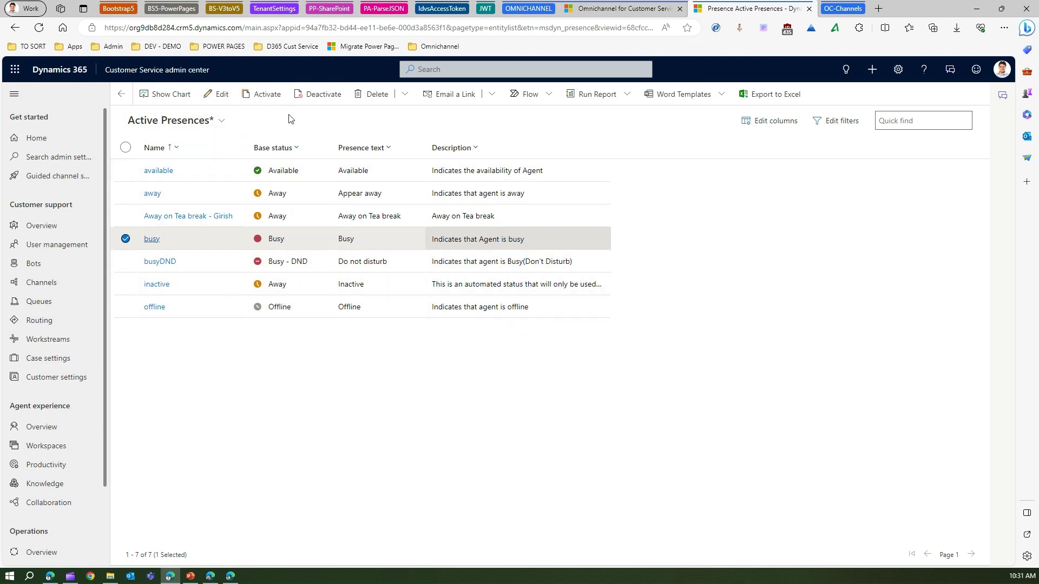
pyautogui.click(126, 240)
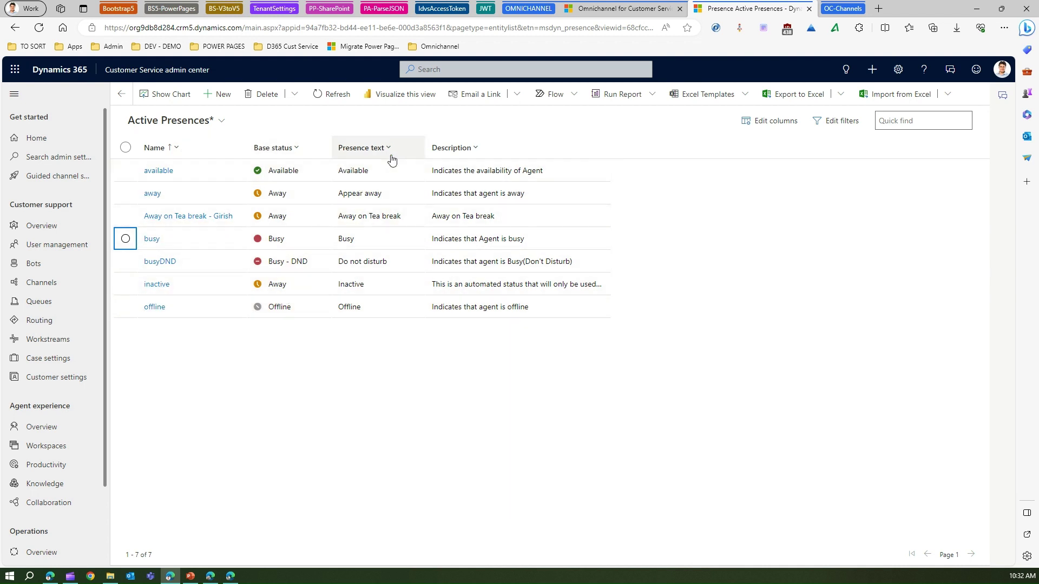
# Step: Fill in a new presence 'On Urgent Work' with base status Busy - DND and an urgent P1 Case description
pyautogui.click(217, 95)
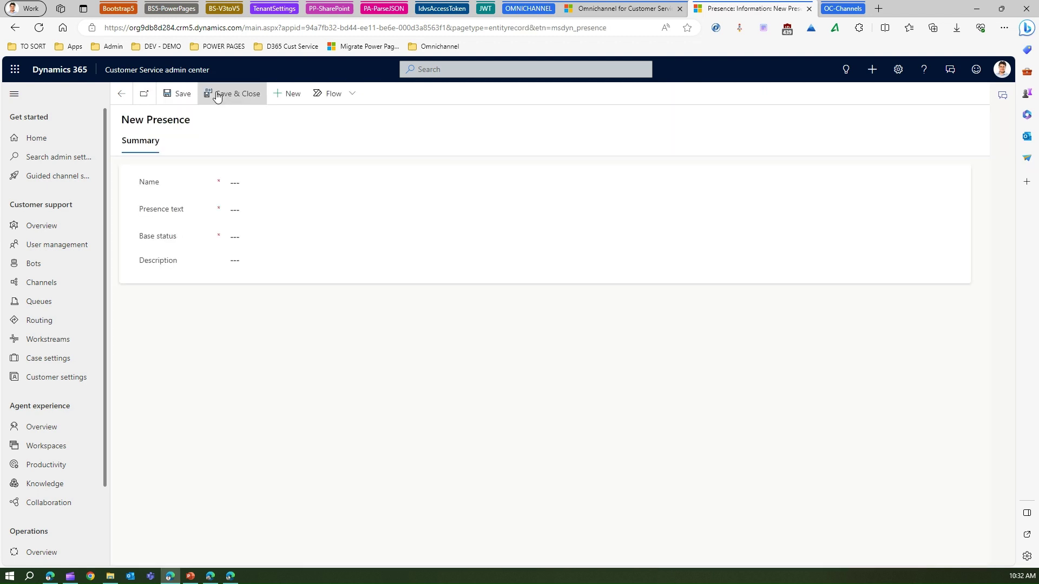
pyautogui.click(233, 183)
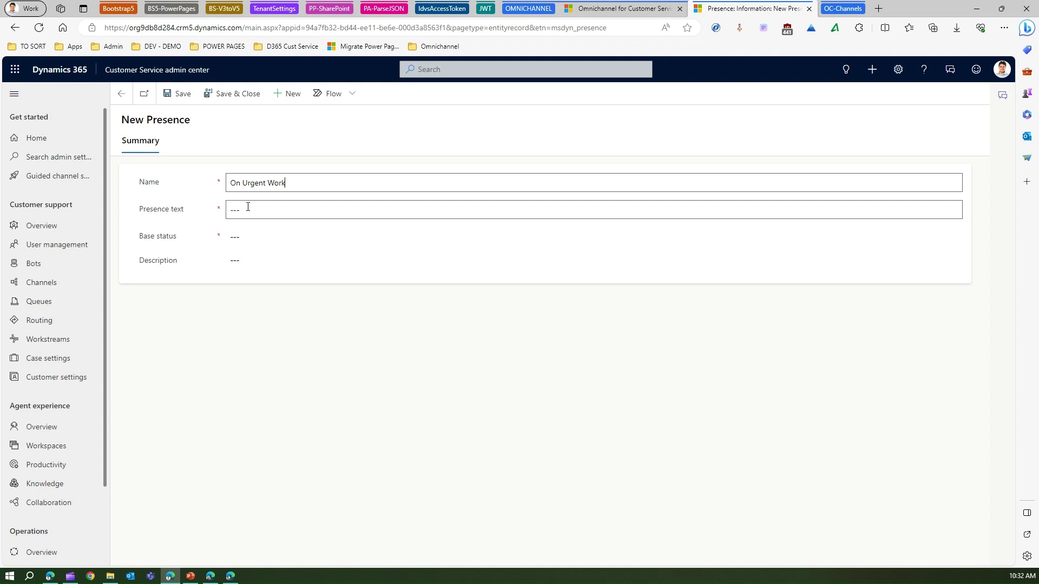
pyautogui.click(247, 206)
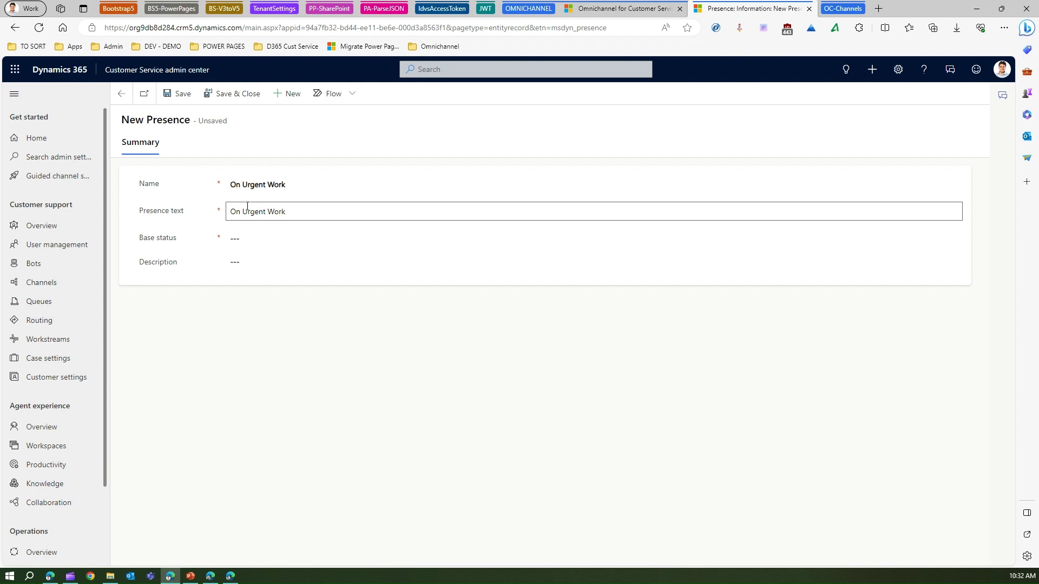
pyautogui.click(242, 238)
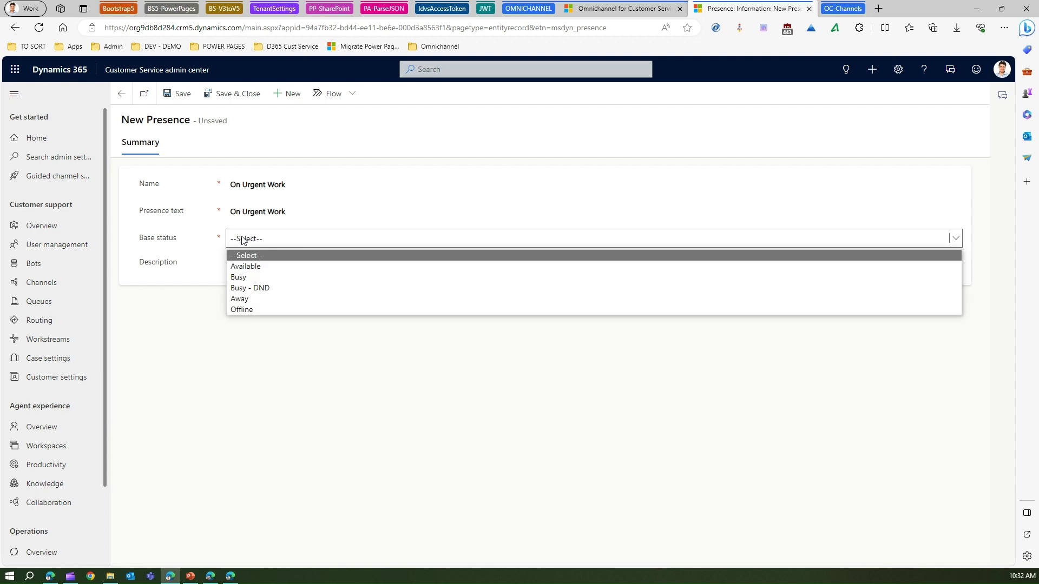
pyautogui.click(249, 287)
pyautogui.click(248, 266)
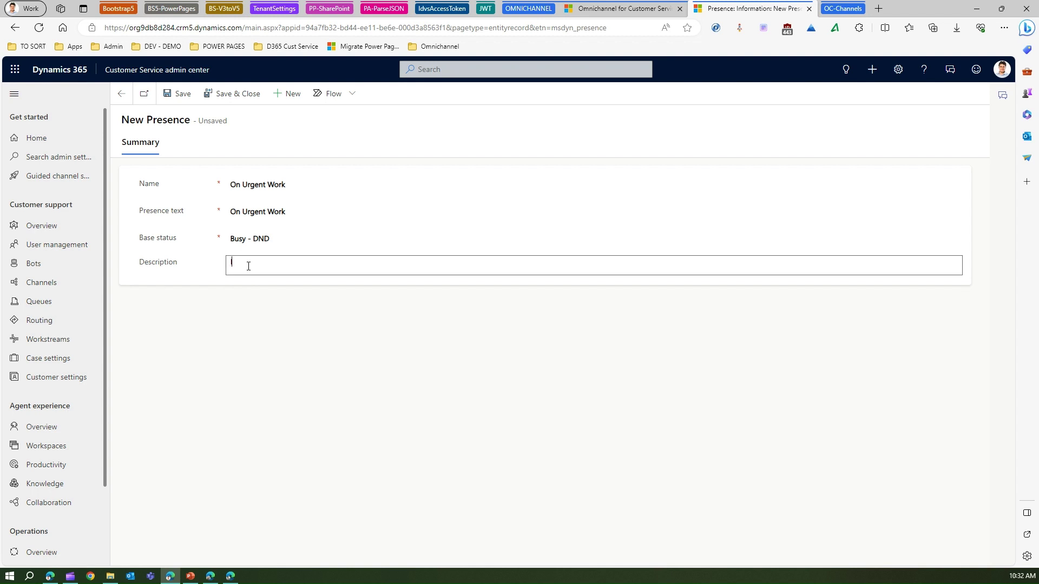
pyautogui.write('Indicates agent is away on some urgent work')
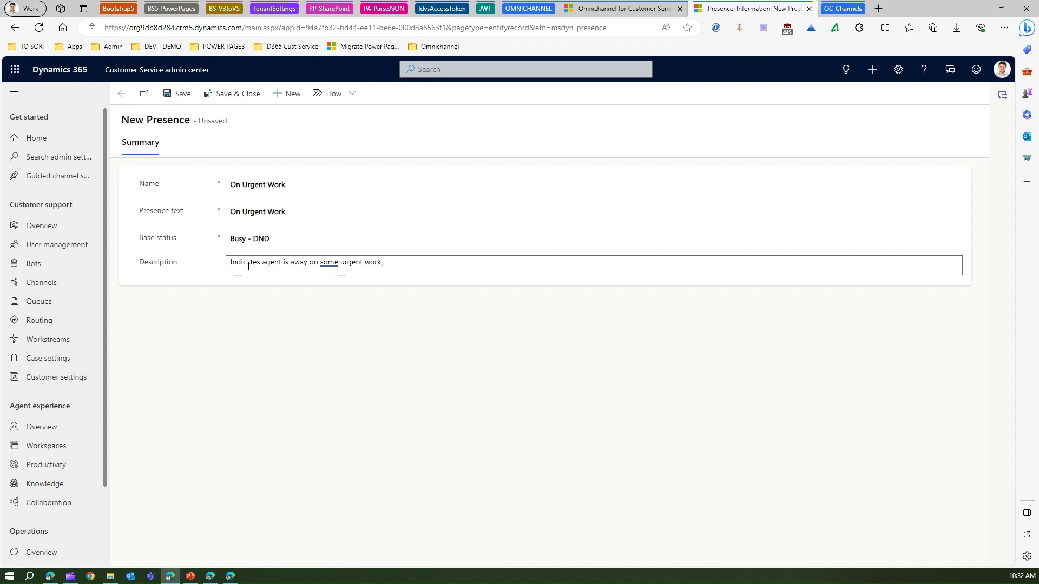
pyautogui.write('(P1 Case')
pyautogui.click(273, 346)
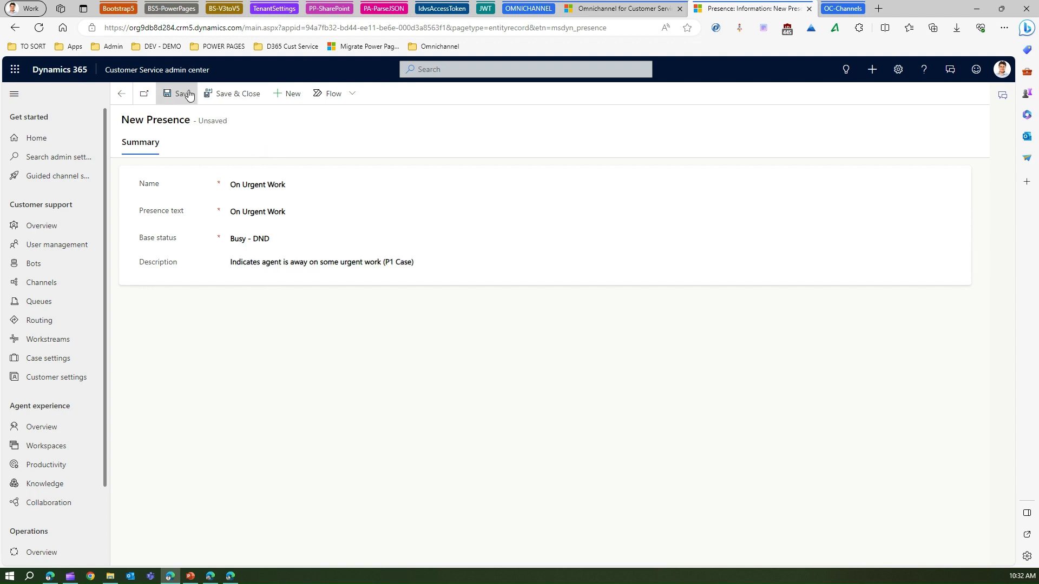
# Step: Save and close the On Urgent Work presence, then refresh the Active Presences list
pyautogui.click(219, 95)
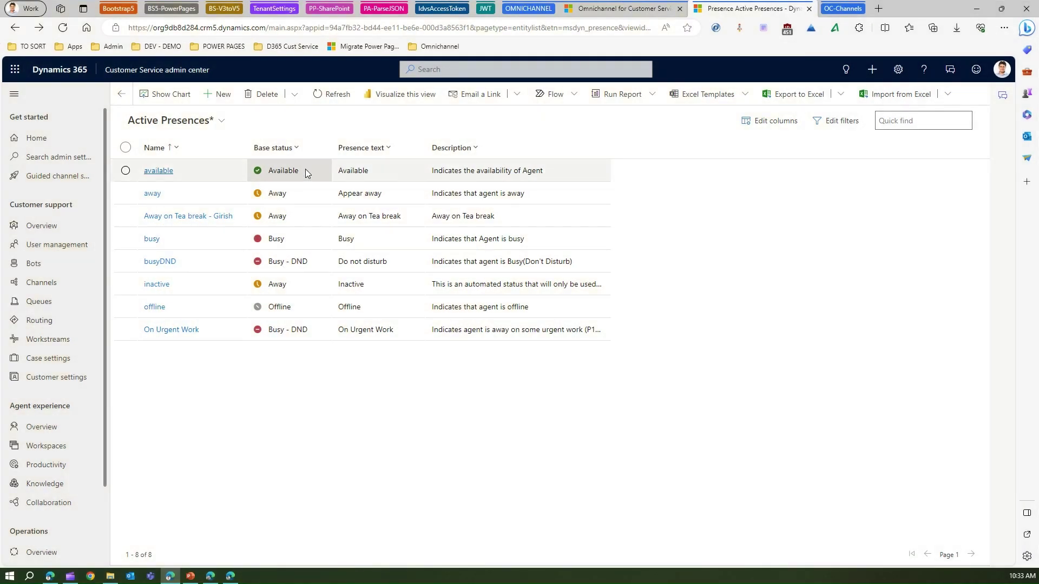
pyautogui.click(321, 97)
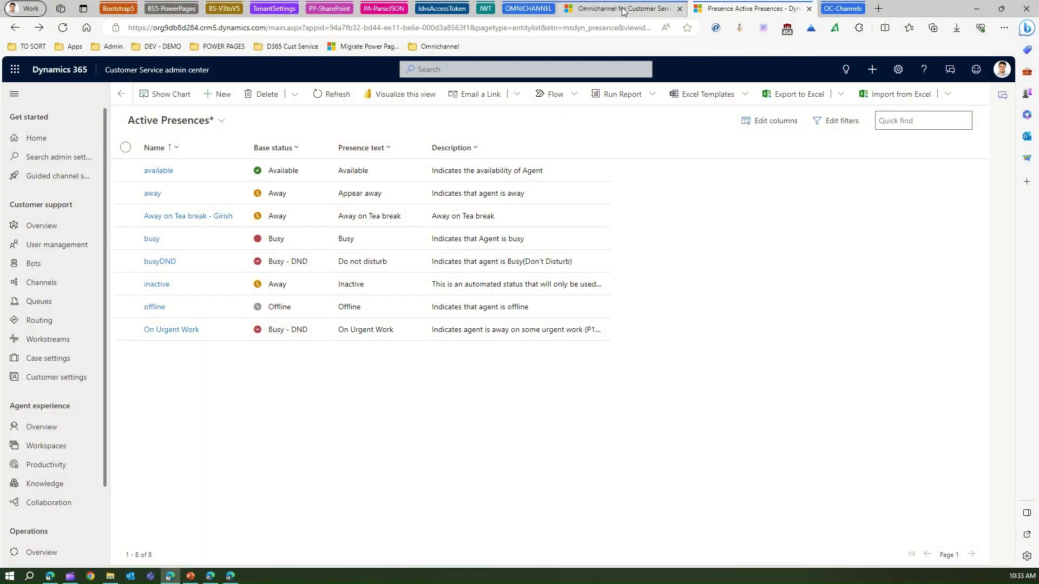
# Step: Return to the Omnichannel agent dashboard tab and reload the page
pyautogui.click(624, 11)
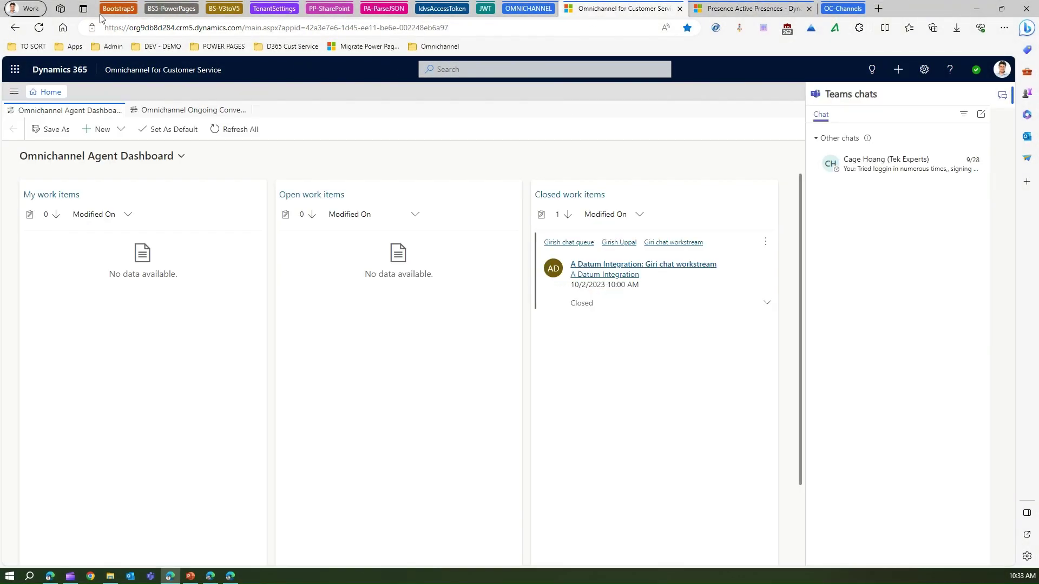
pyautogui.click(39, 28)
pyautogui.click(557, 86)
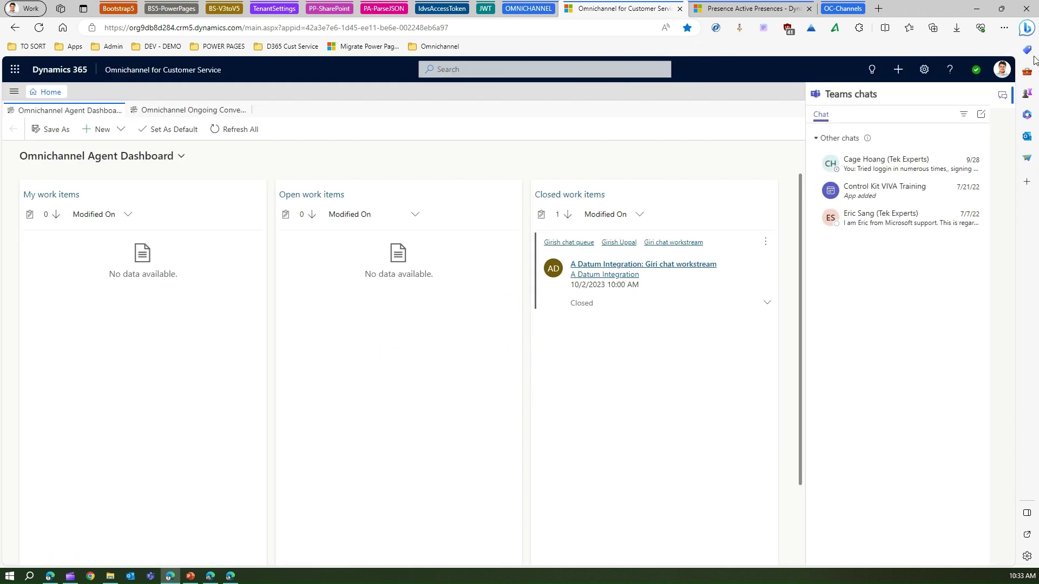
# Step: Change the agent's presence status from Available to On Urgent Work
pyautogui.click(976, 71)
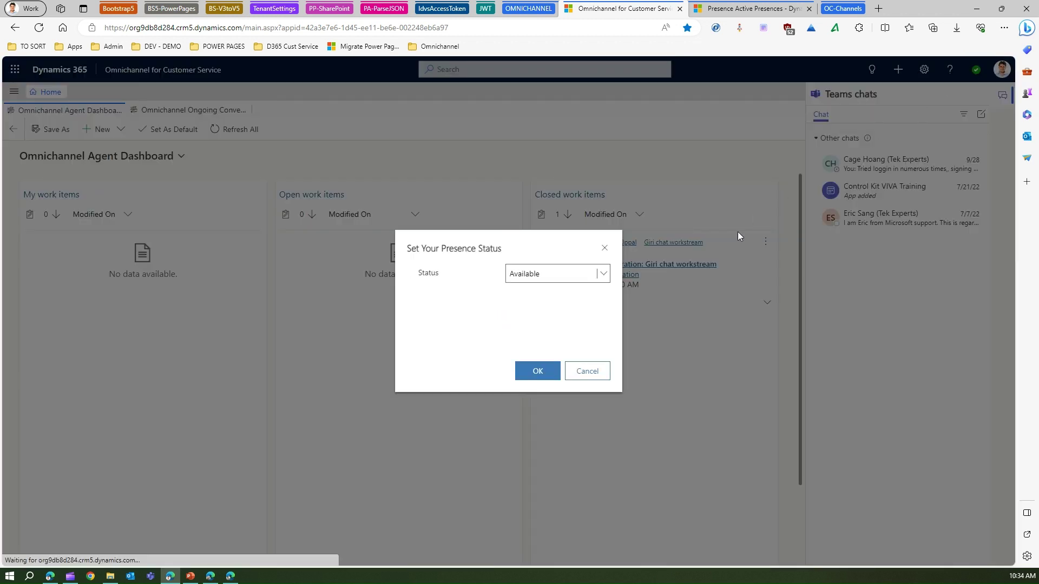
pyautogui.click(606, 277)
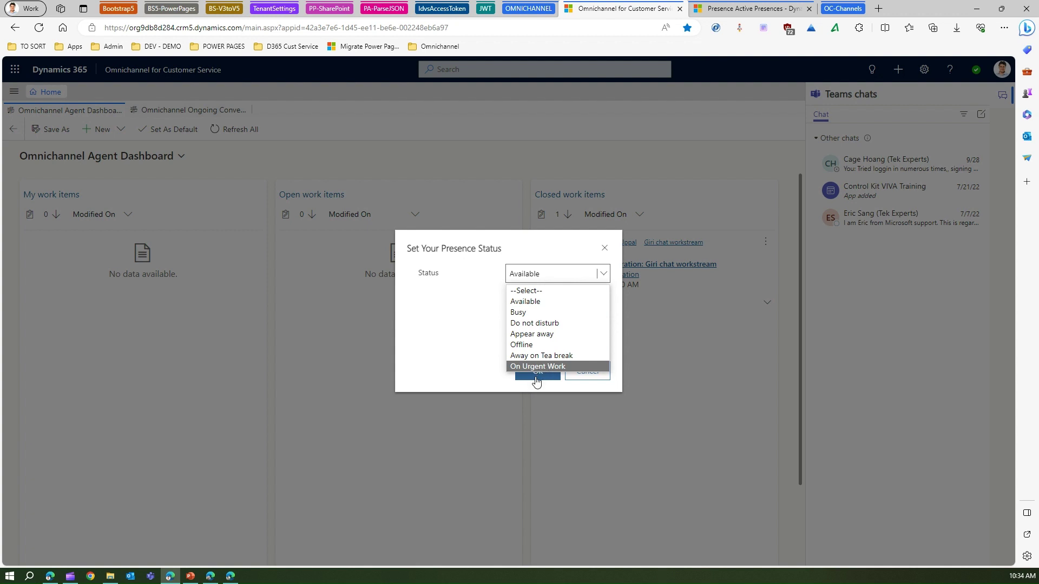
pyautogui.click(518, 367)
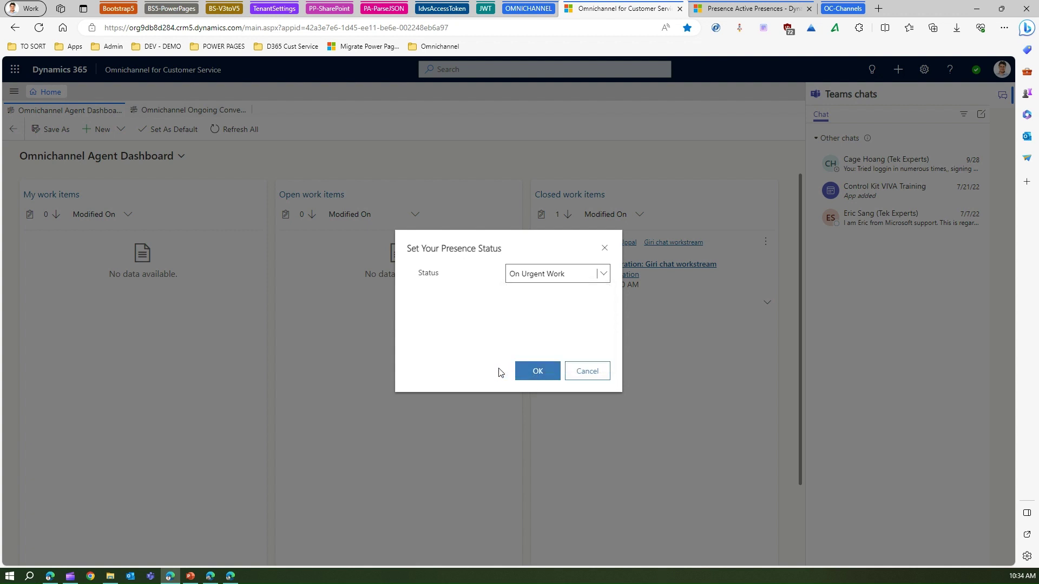
pyautogui.click(529, 373)
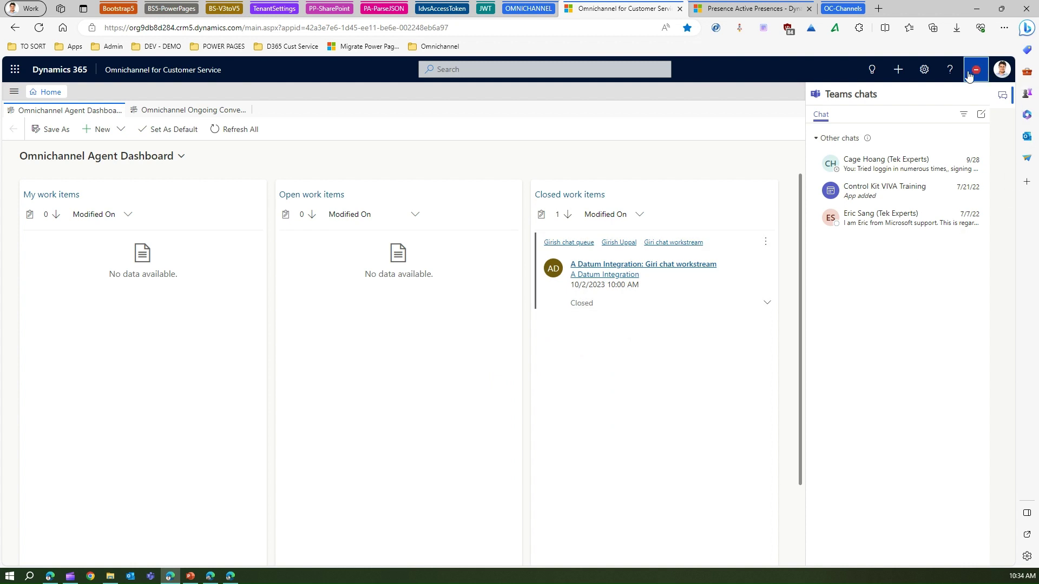
# Step: Confirm the agent's presence shows Do Not Disturb, then return to the Active Presences list
pyautogui.click(979, 71)
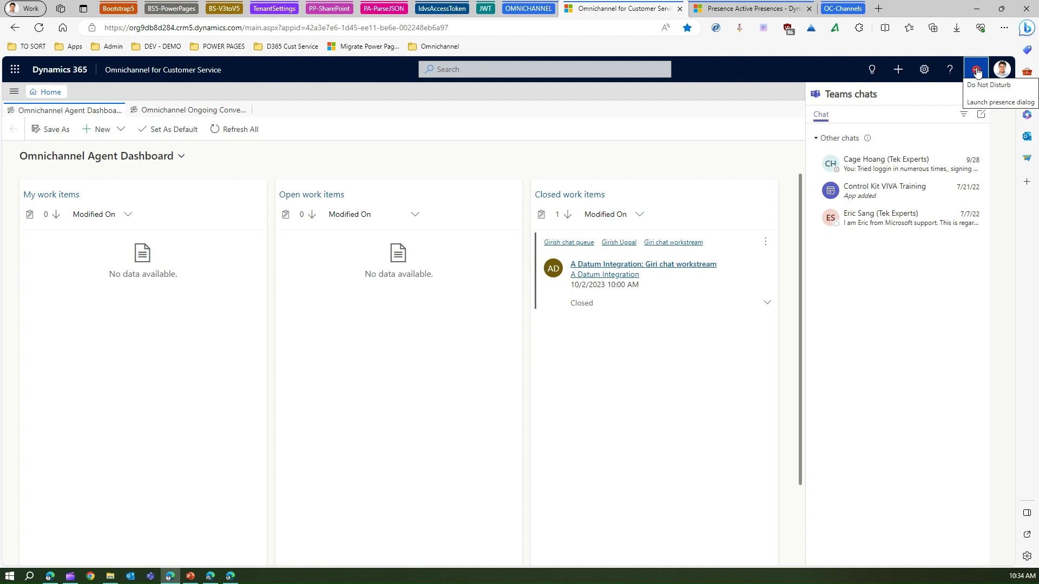
pyautogui.click(981, 71)
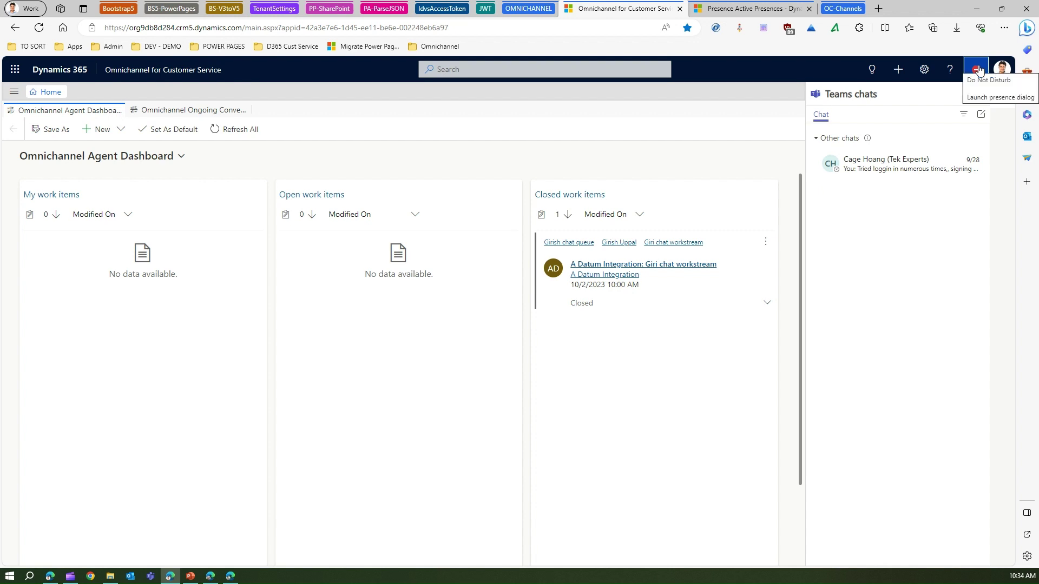
pyautogui.click(757, 7)
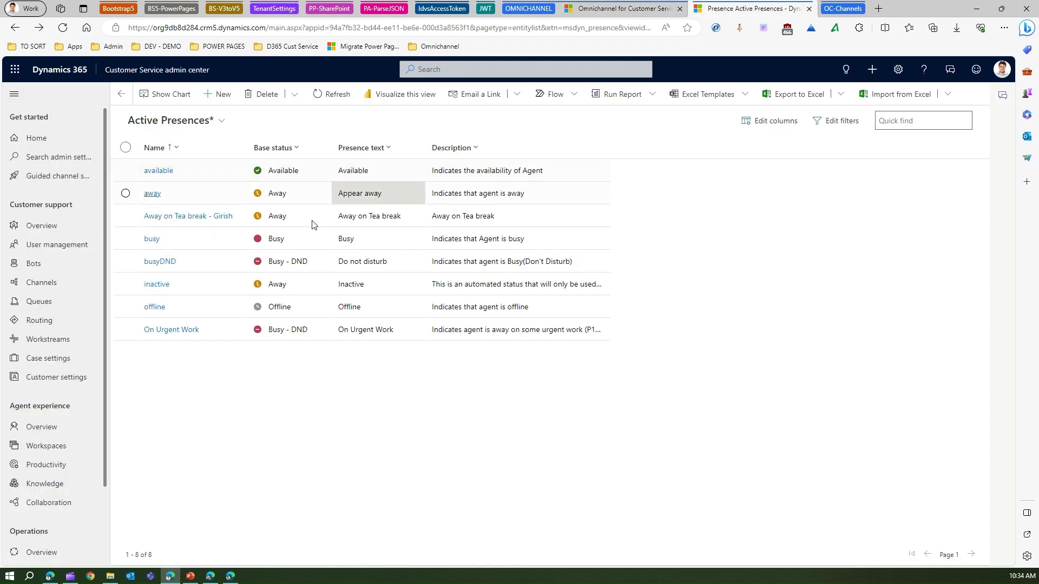